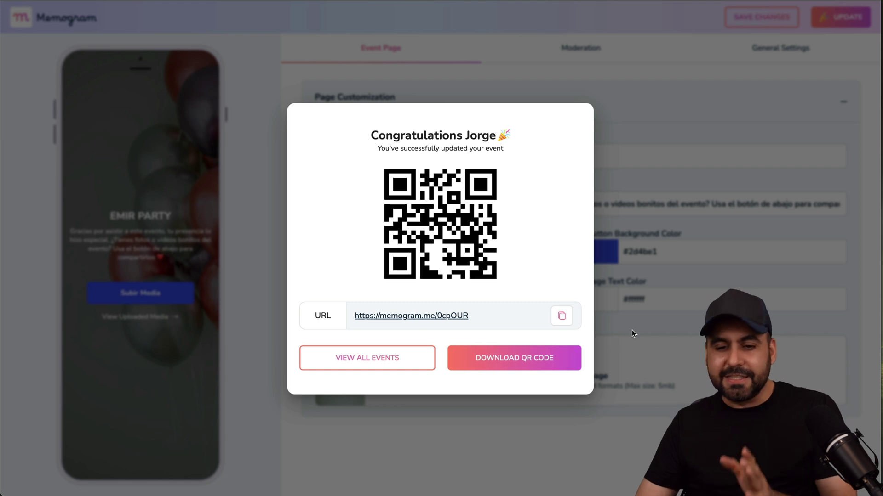
click(424, 360)
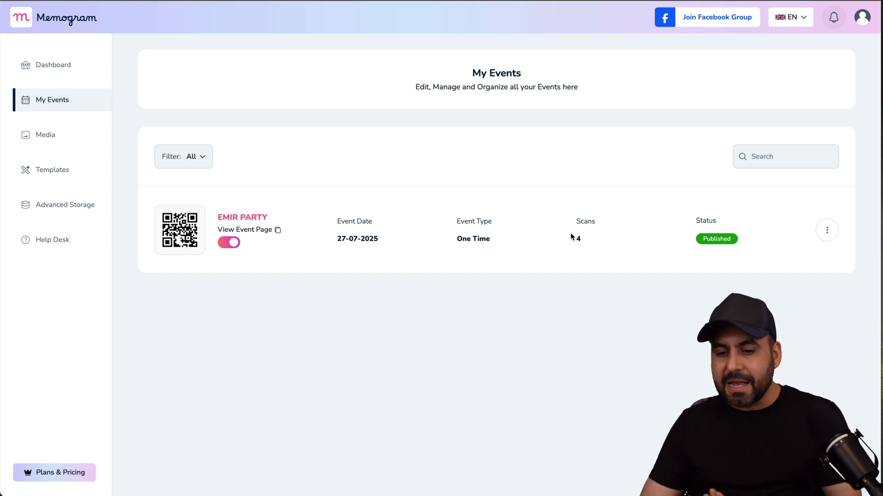
Scroll through the guest photo uploads in the EMIR PARTY media feed, then go back to My Media.
click(56, 144)
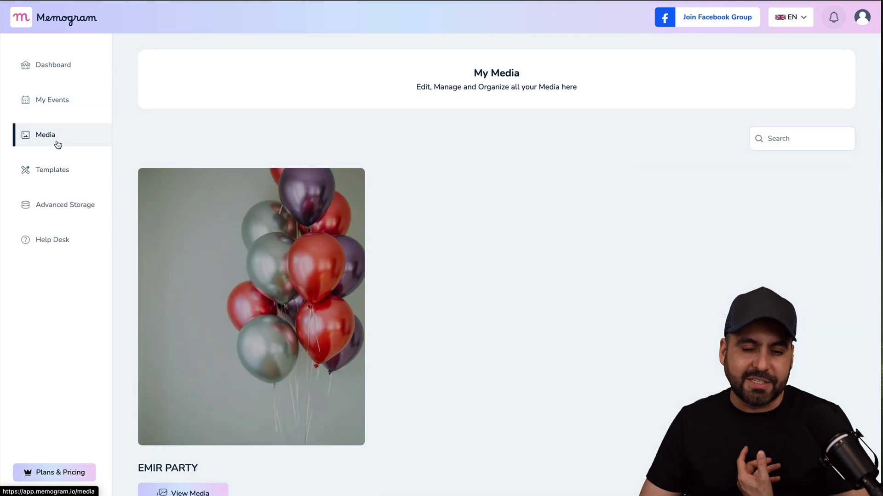
scroll(253, 322, down, 1)
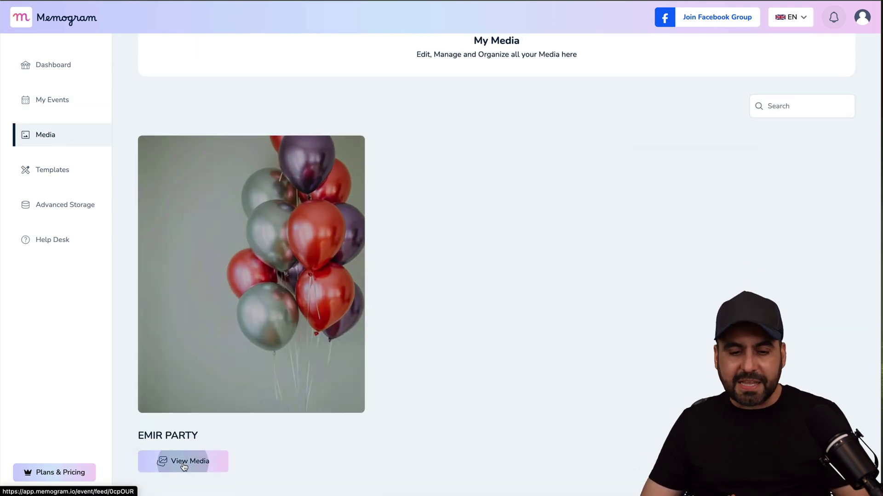
click(183, 462)
scroll(465, 358, down, 5)
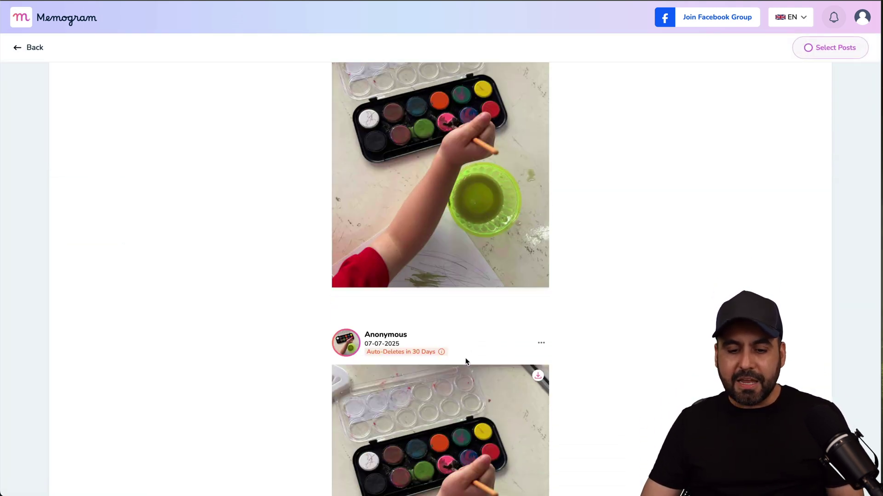
scroll(465, 362, down, 4)
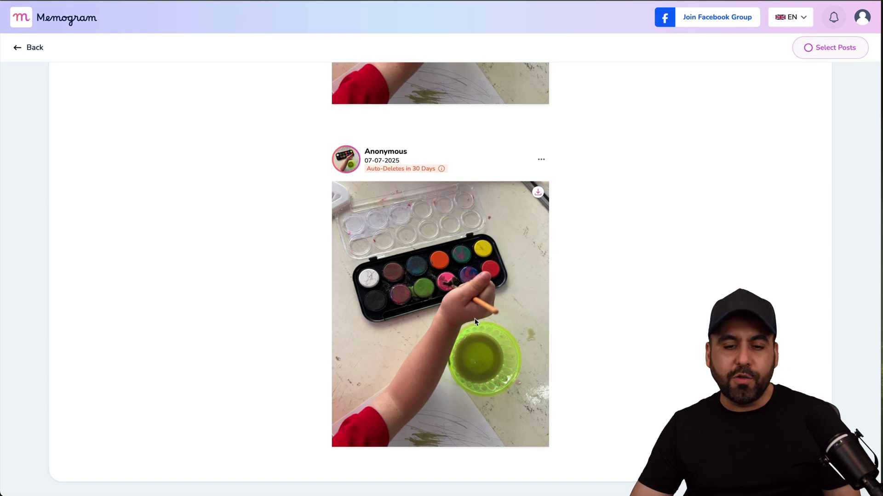
scroll(475, 320, up, 10)
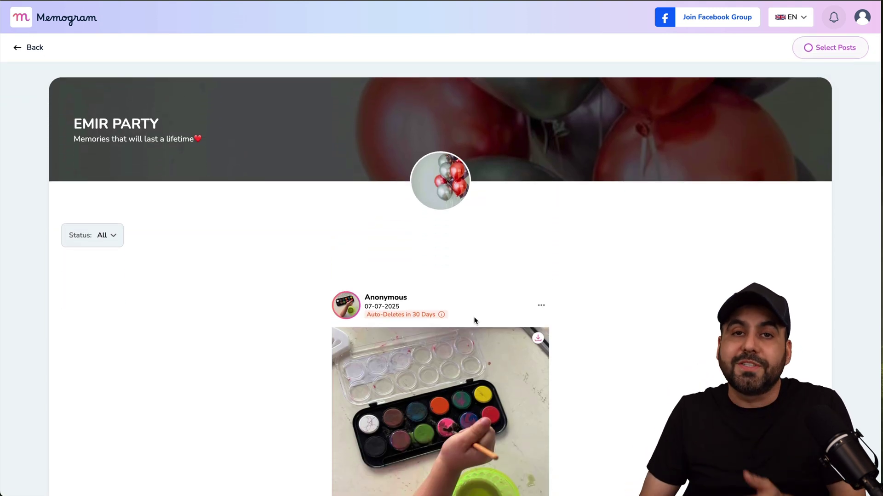
click(39, 55)
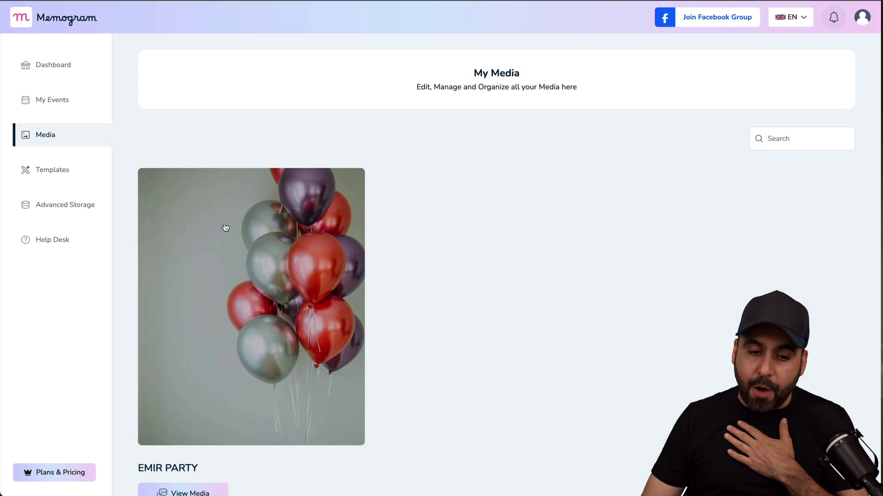
Start a new one-time event from the dashboard.
click(69, 102)
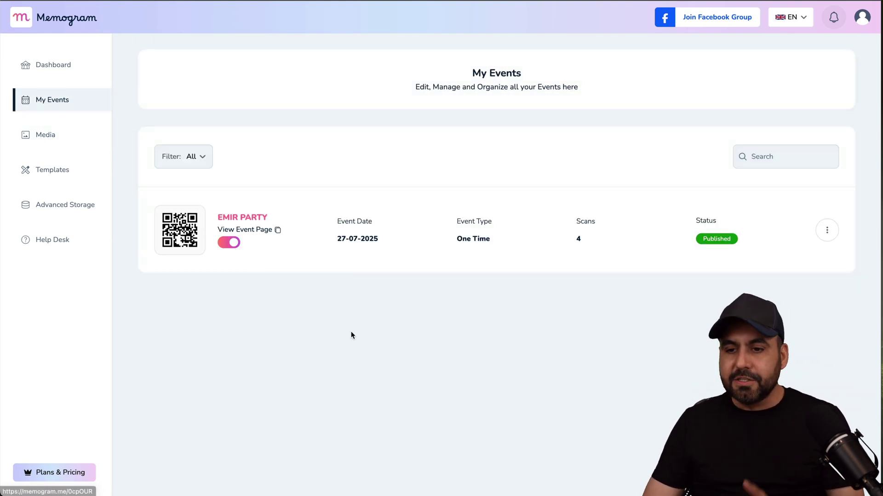
click(52, 64)
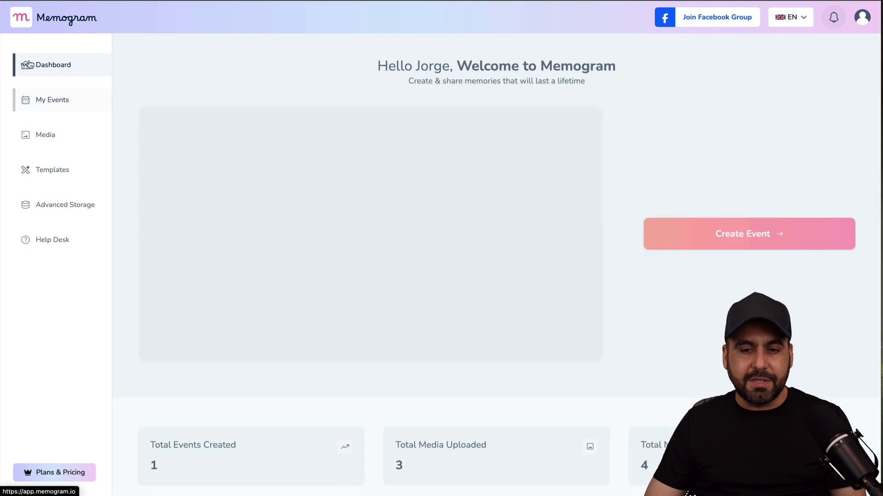
click(675, 231)
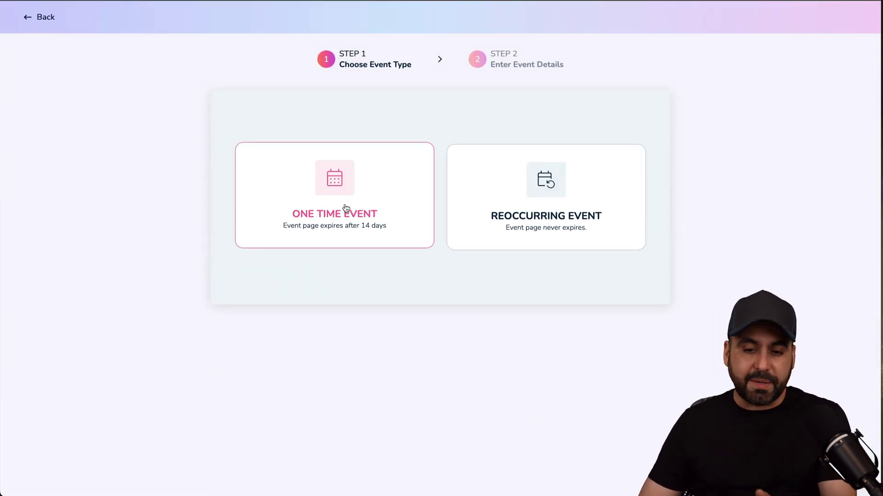
click(376, 187)
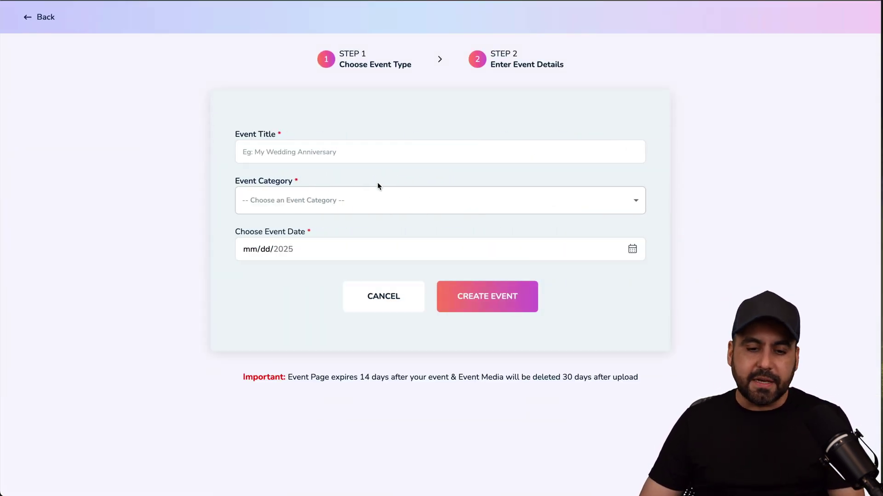
Title the event TEST, set category Fashion Shows and date July 8 2025, and create it.
click(352, 150)
text(TEST)
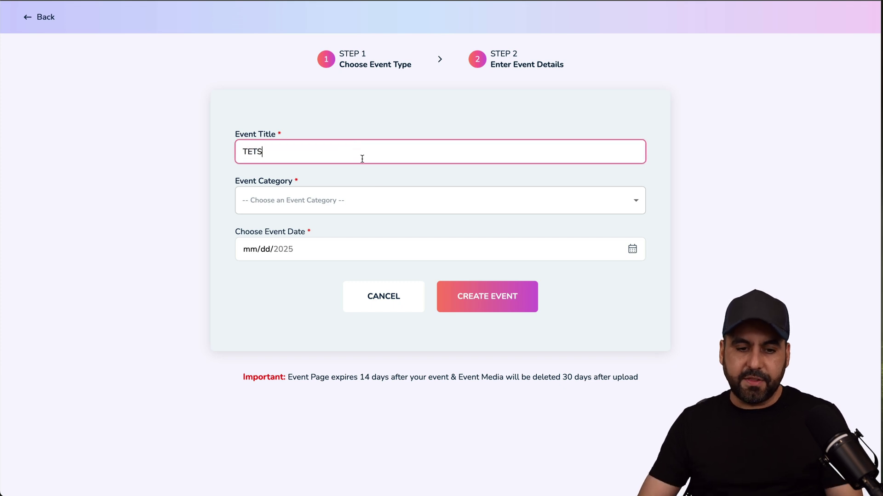
click(345, 211)
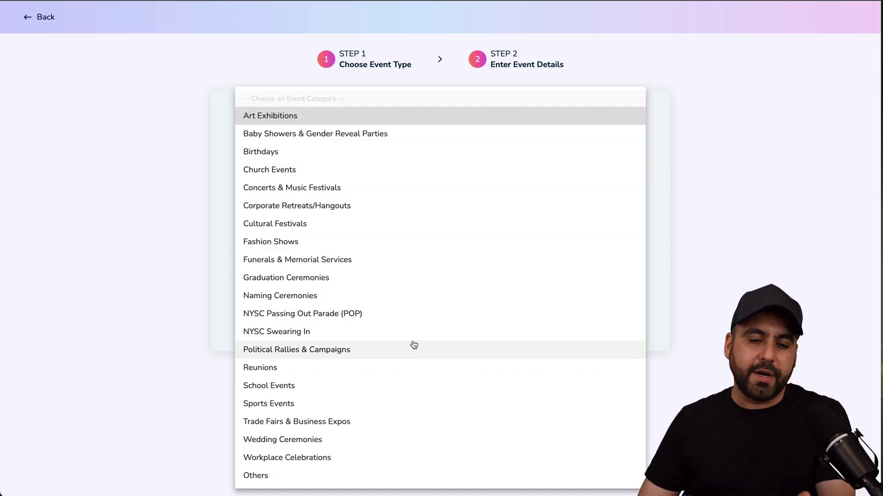
click(331, 244)
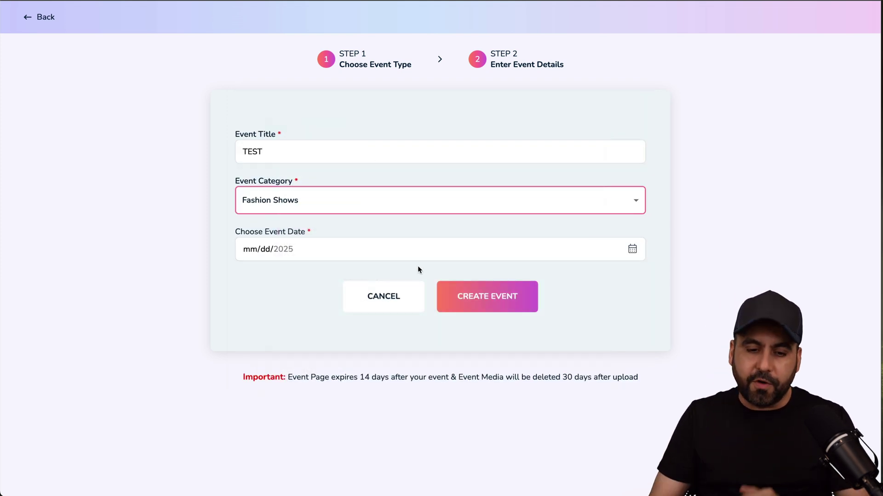
click(631, 249)
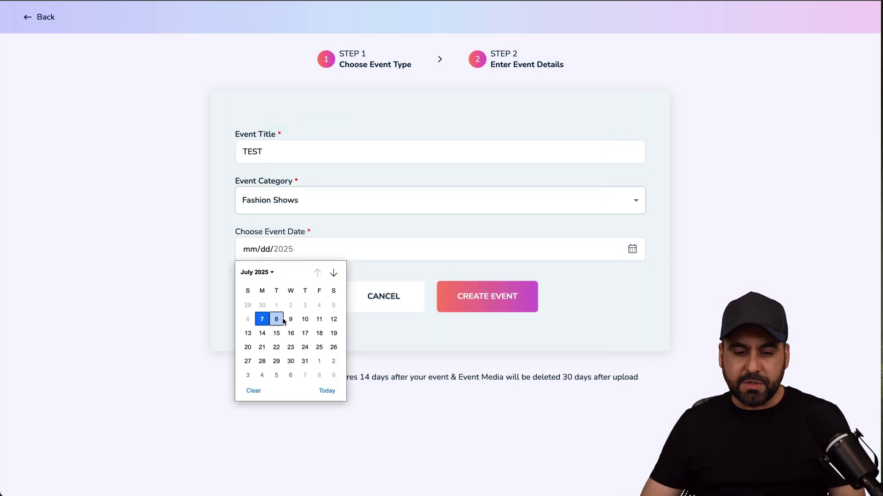
click(277, 319)
click(507, 305)
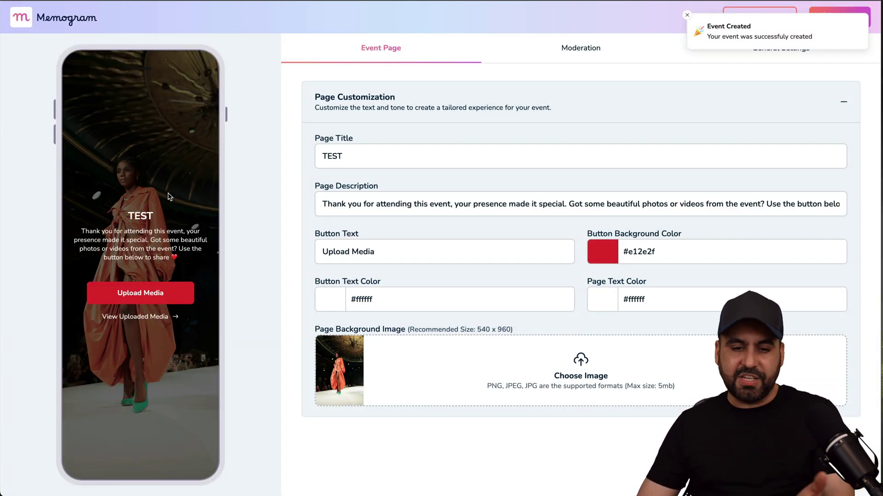
Change the Upload Media button background colour to bright red #fb0404.
drag(328, 204, 778, 201)
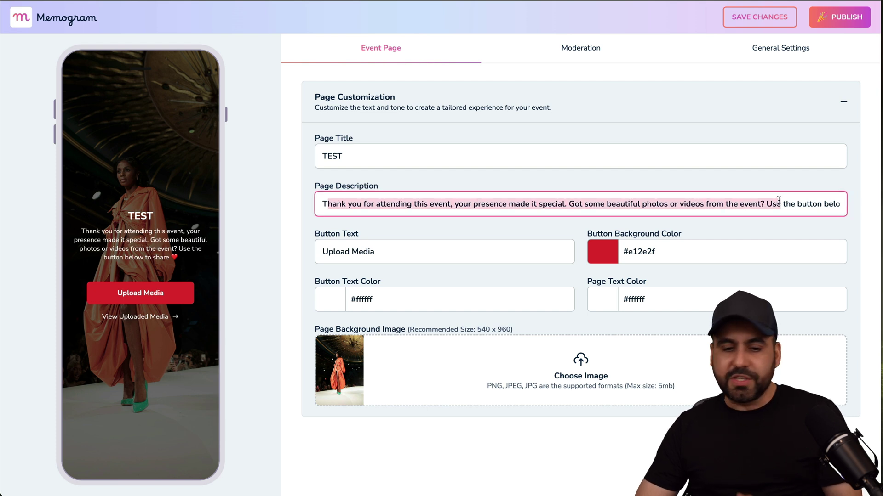
click(437, 252)
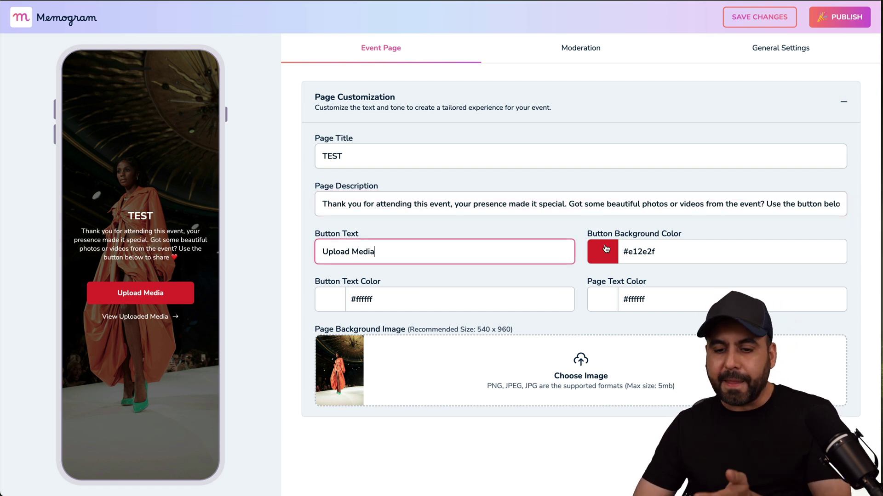
click(601, 258)
drag(679, 273, 682, 312)
click(547, 291)
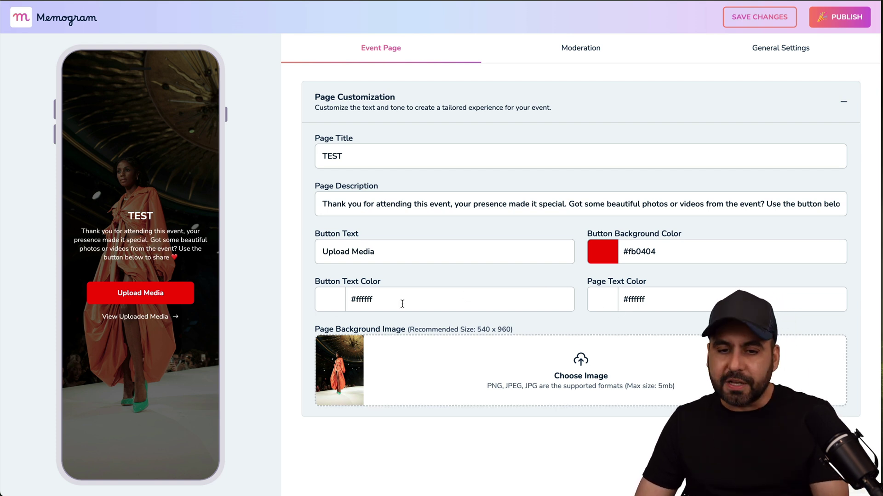
click(598, 62)
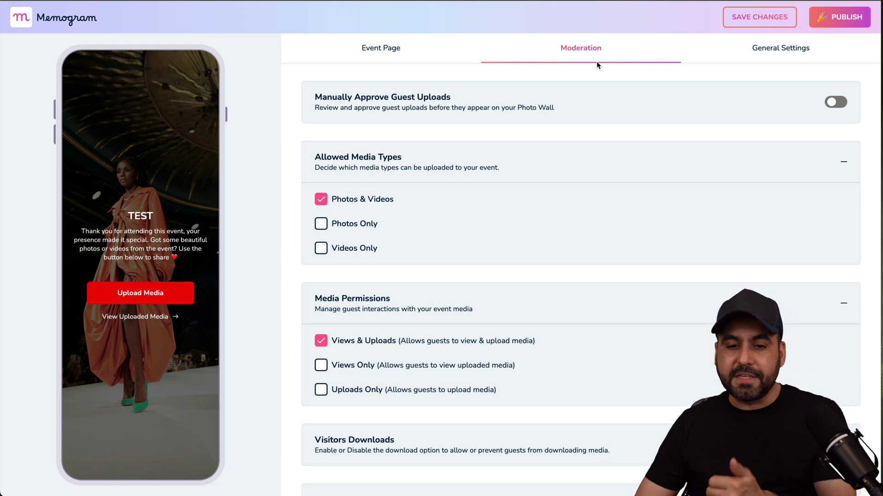
Review TEST's manual upload approval, allowed photo and video types, and guest view/upload permissions.
drag(317, 98, 523, 97)
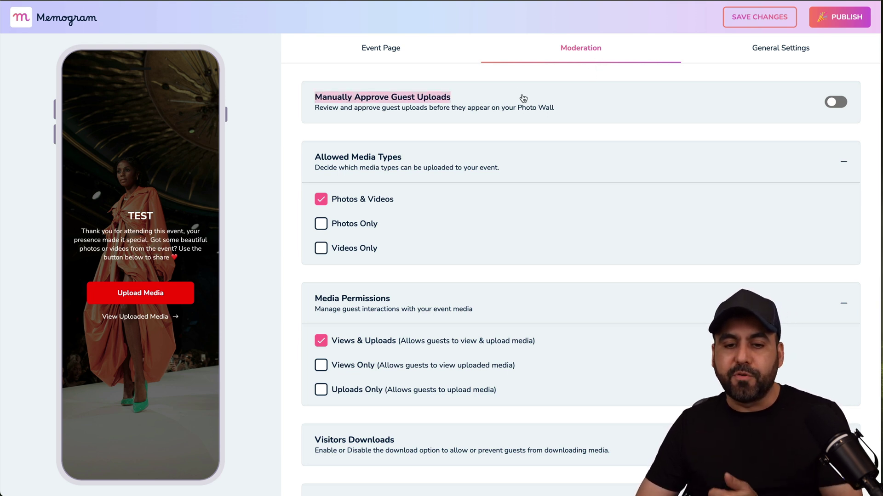
click(523, 98)
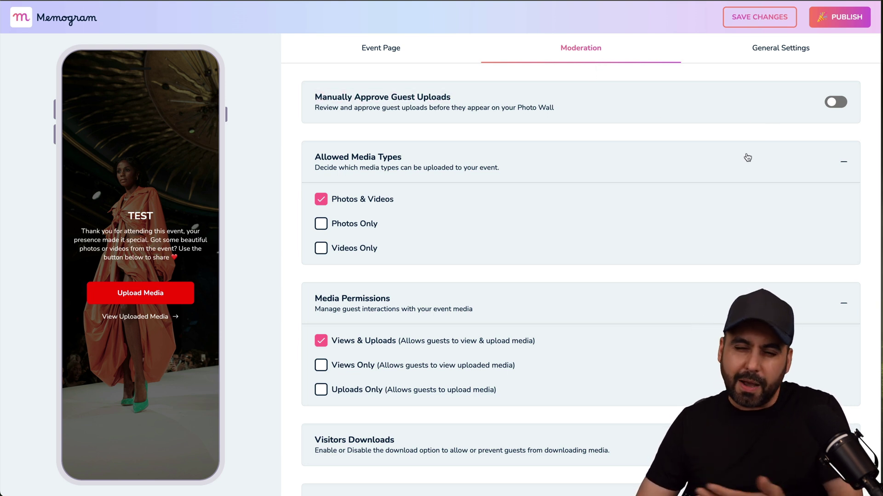
scroll(747, 158, down, 3)
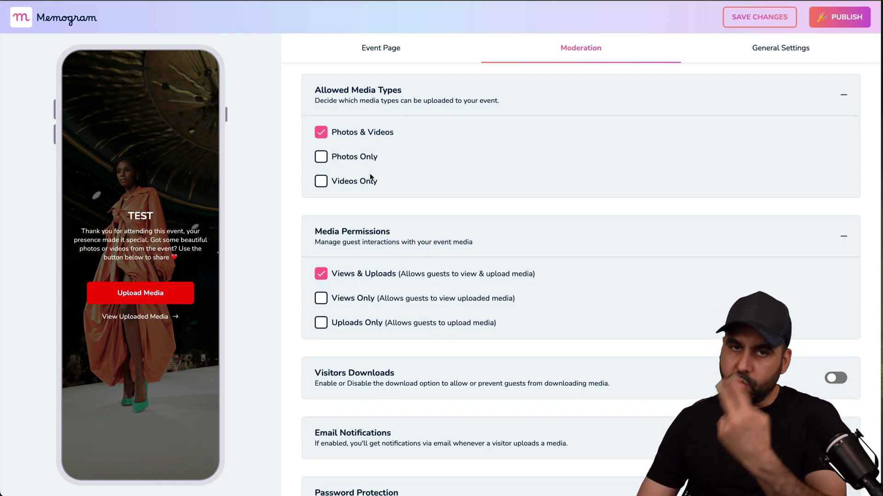
scroll(455, 211, down, 2)
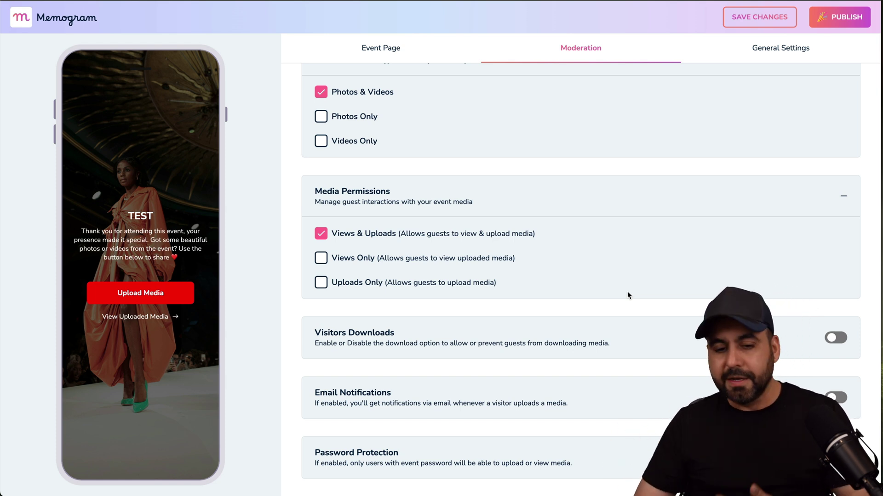
scroll(628, 294, down, 1)
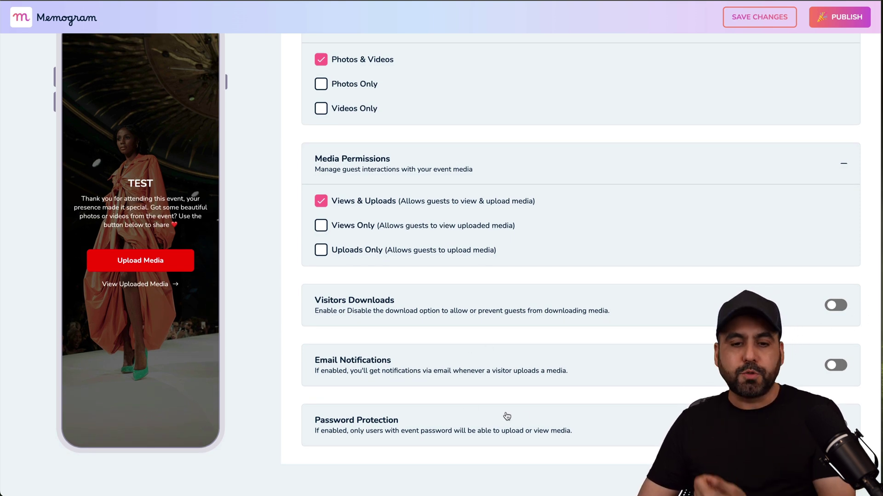
scroll(514, 409, up, 2)
scroll(586, 173, up, 1)
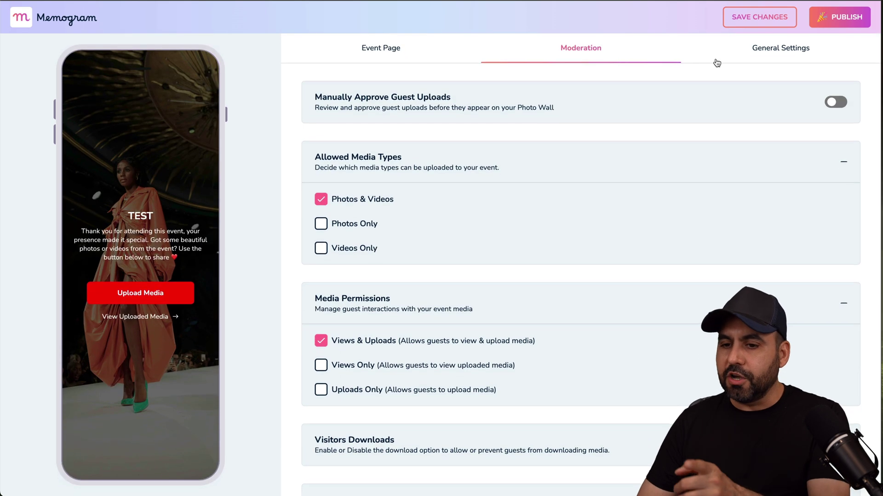
click(735, 57)
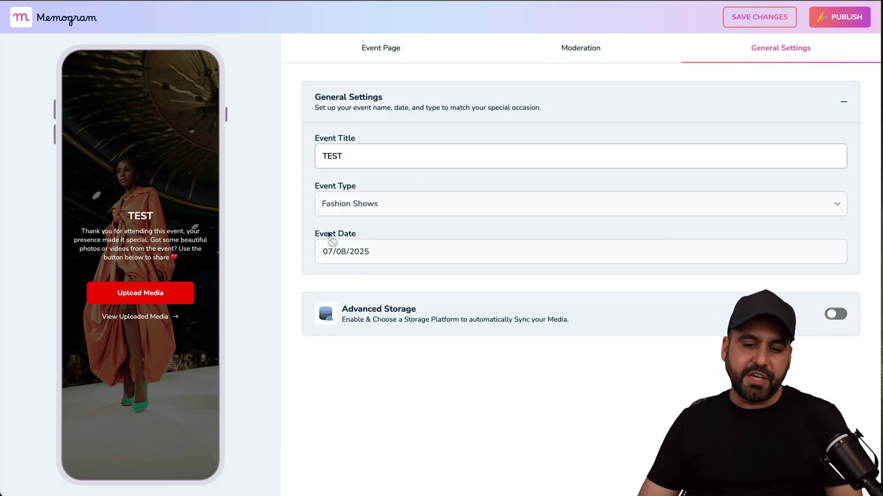
Confirm the TEST event title in General Settings and publish the event.
click(382, 154)
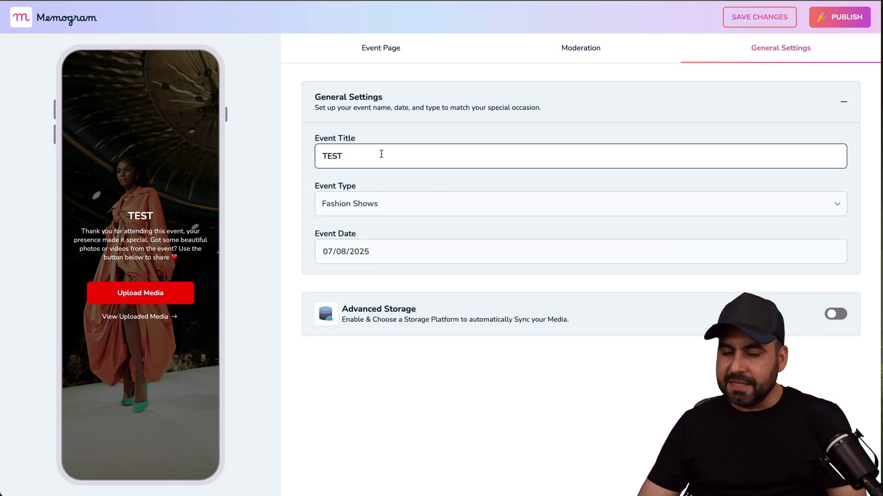
click(823, 18)
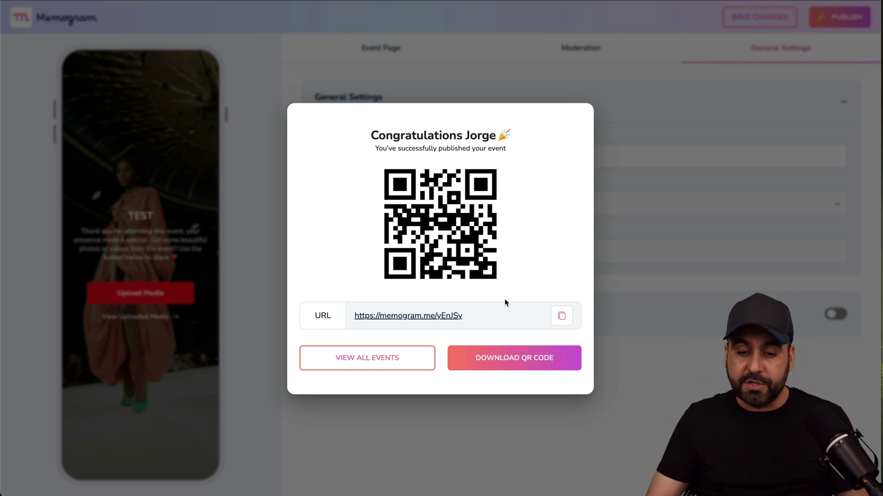
Close the publish confirmation and browse the Media, Templates and Advanced Storage pages.
click(418, 357)
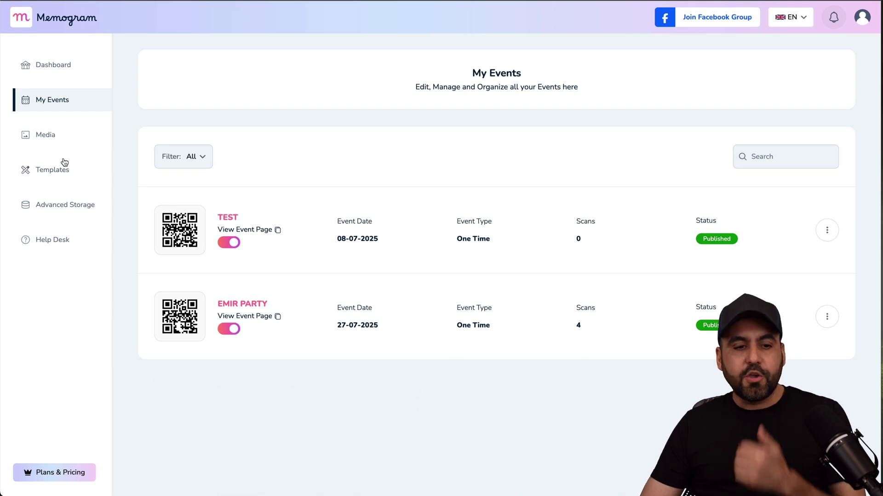
click(52, 141)
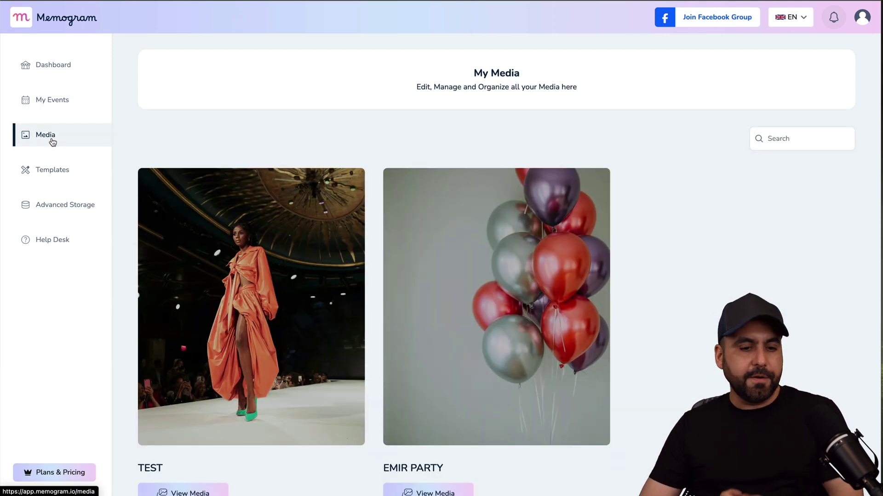
click(70, 172)
scroll(246, 243, down, 7)
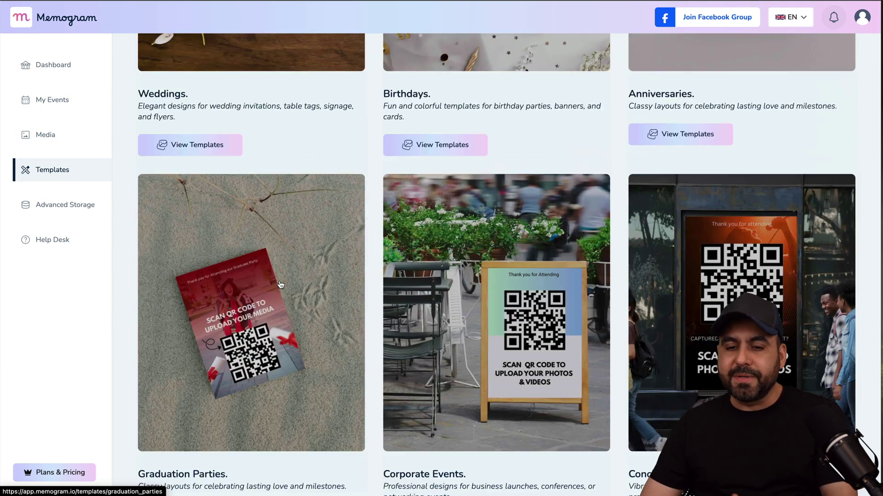
scroll(230, 248, up, 3)
scroll(216, 254, down, 1)
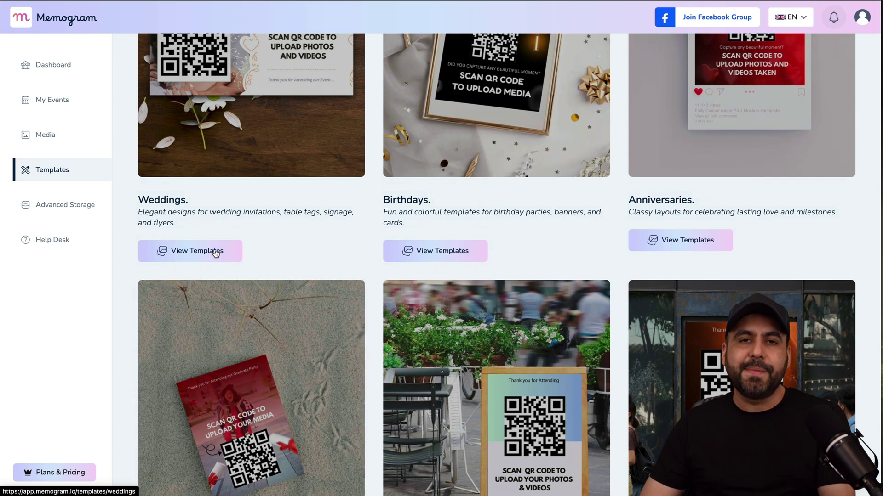
scroll(340, 257, up, 2)
scroll(344, 258, up, 4)
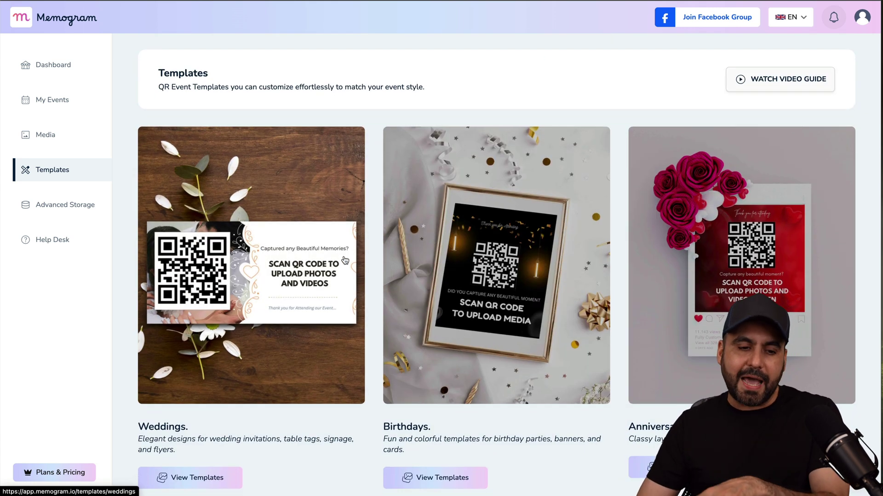
click(75, 208)
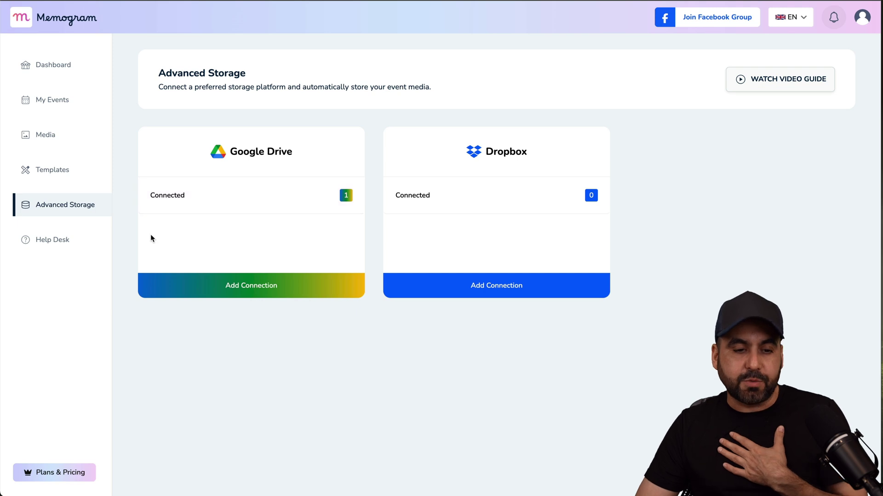
click(55, 70)
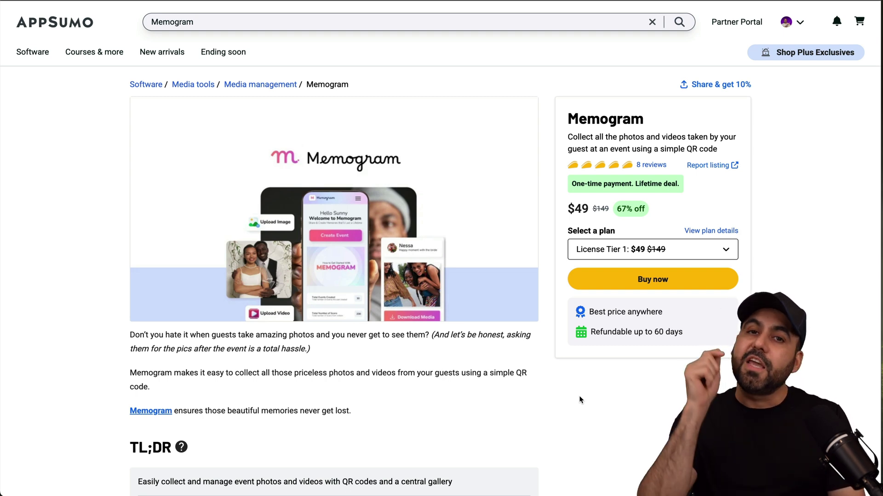
scroll(580, 400, down, 20)
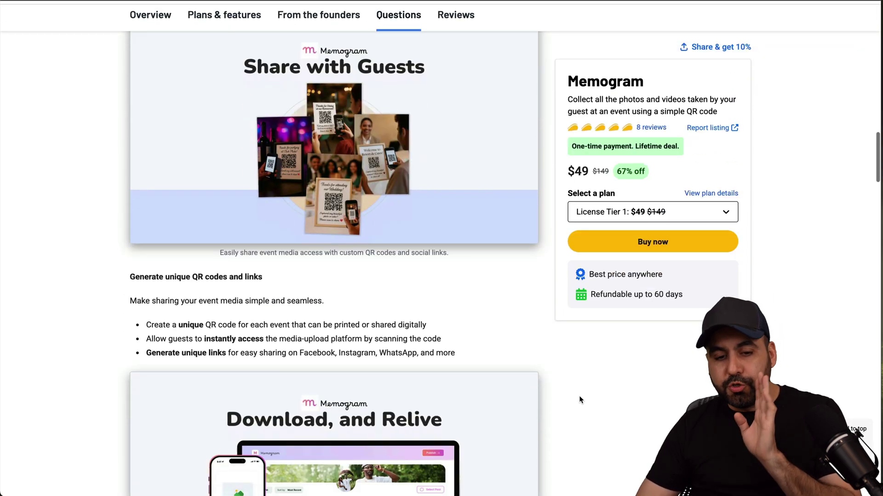
scroll(580, 400, down, 8)
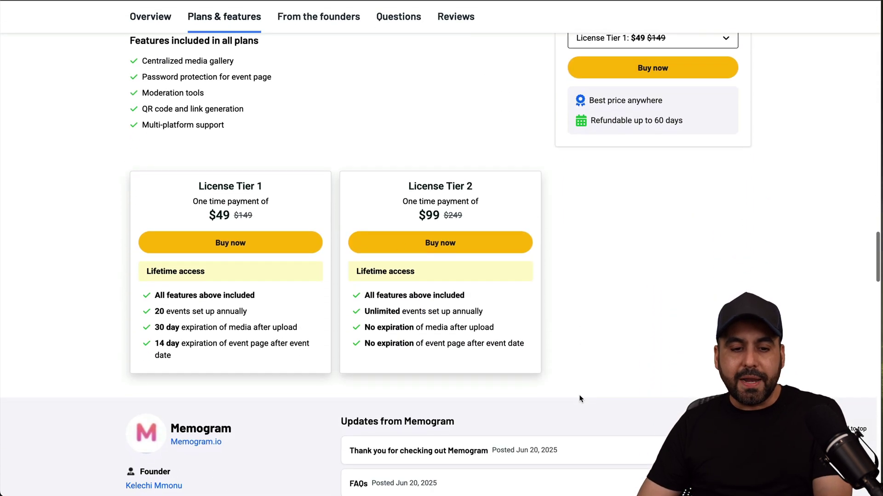
drag(155, 311, 305, 312)
click(288, 314)
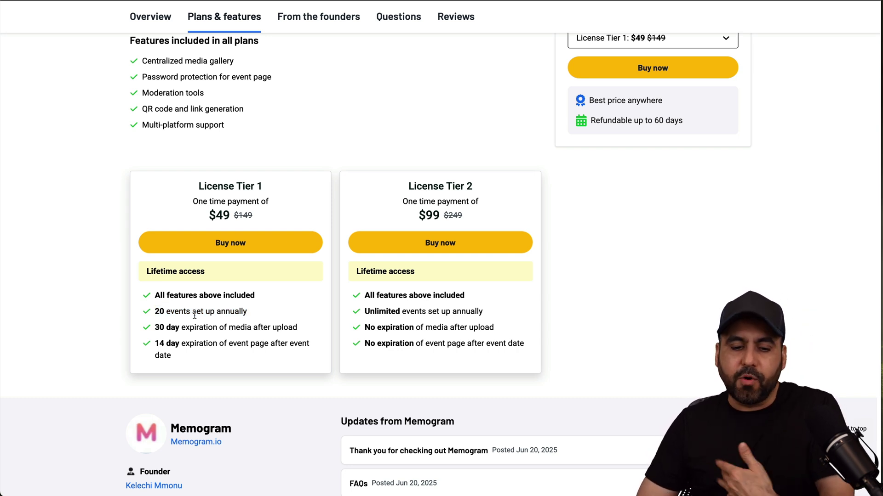
drag(154, 328, 256, 328)
click(257, 328)
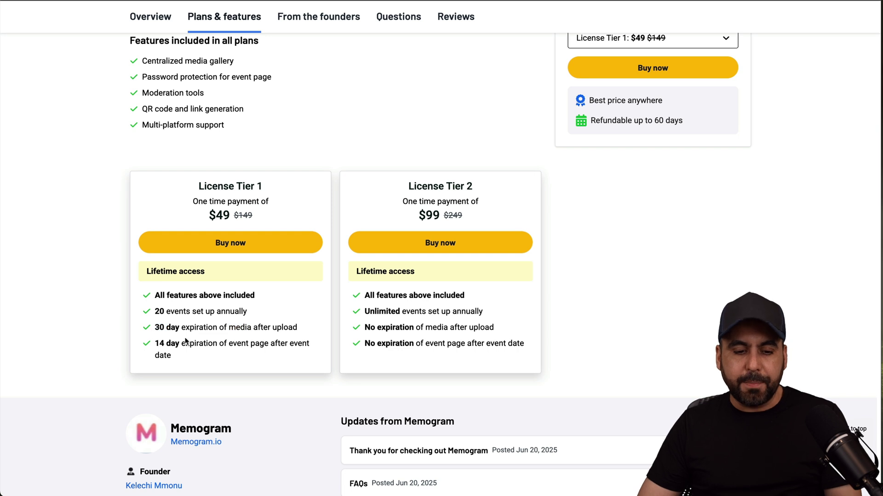
drag(155, 343, 234, 355)
click(233, 352)
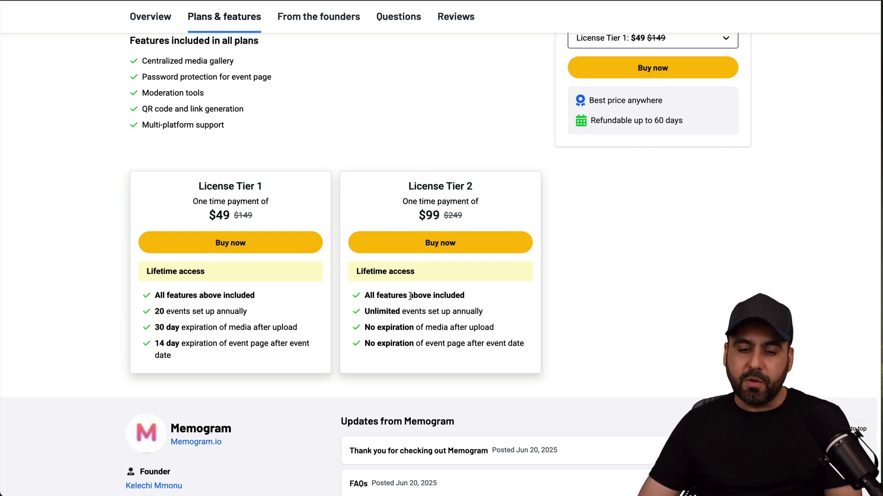
drag(364, 311, 556, 310)
click(499, 306)
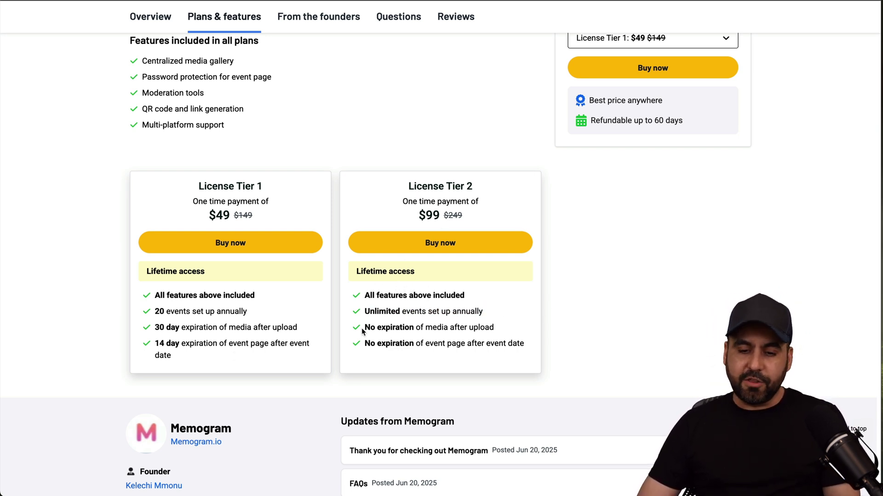
drag(363, 327, 580, 331)
drag(364, 346, 517, 343)
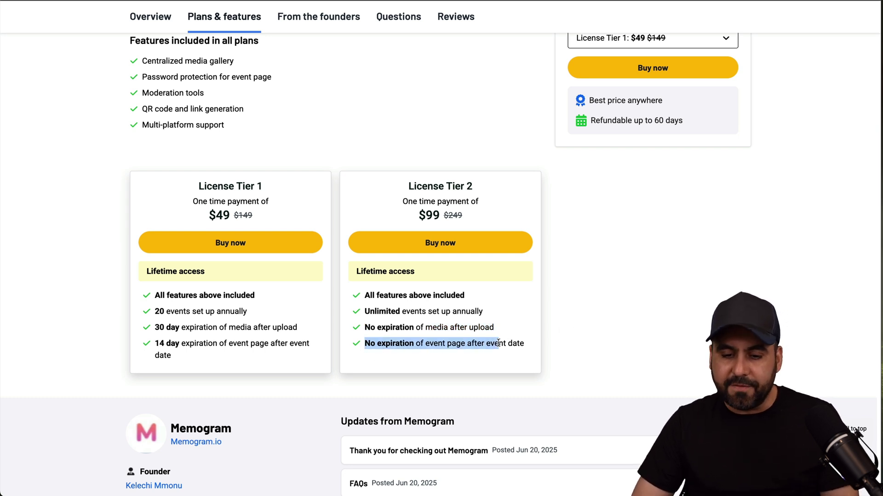
click(498, 343)
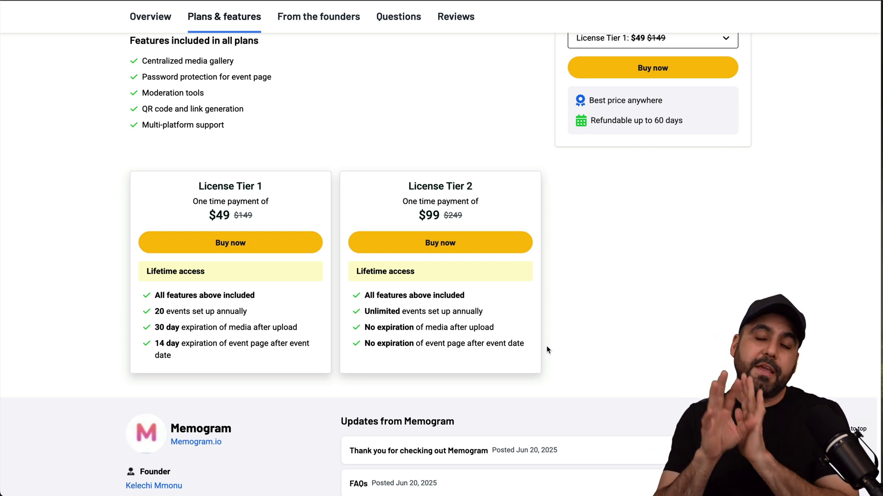
scroll(547, 350, up, 15)
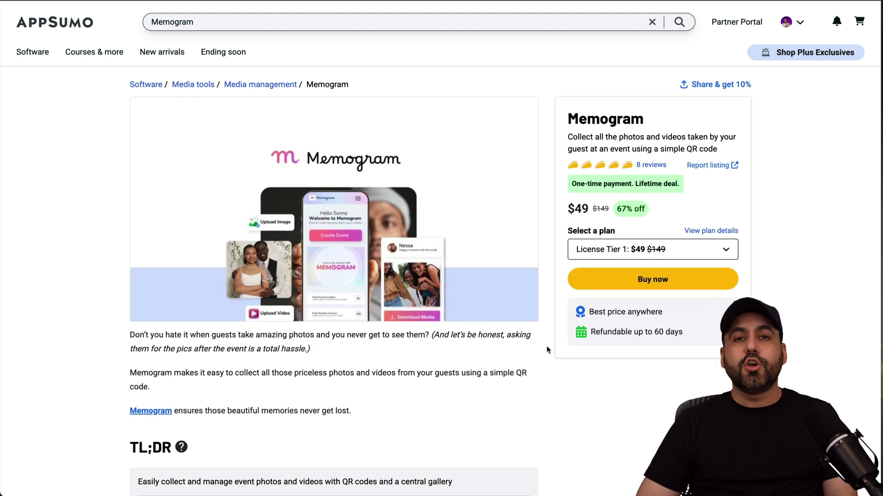
scroll(546, 348, down, 1)
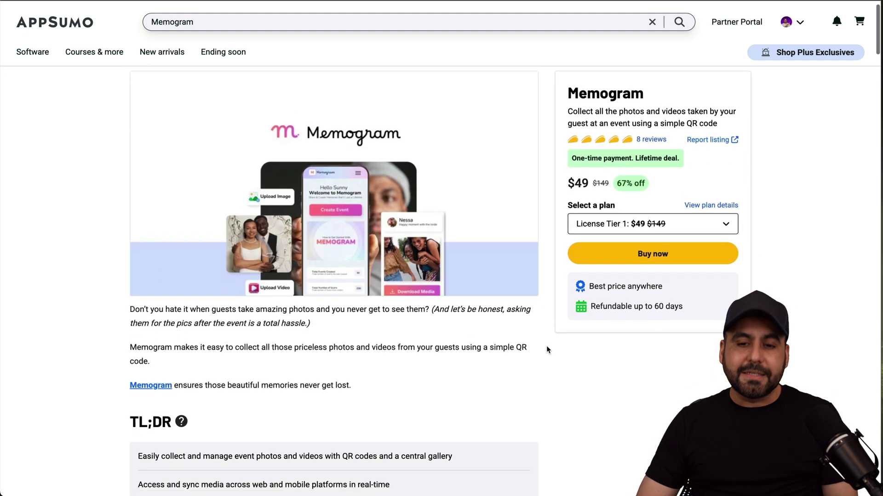